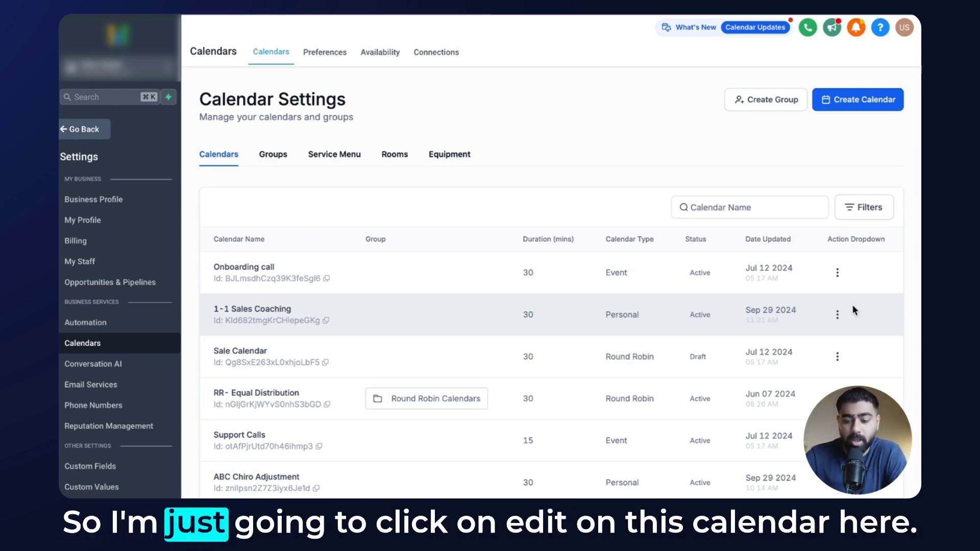
Edit the 1-1 Sales Coaching calendar and switch on Recurring meeting under Availability
{"action": "left_click", "coordinate": [838, 315]}
{"action": "left_click", "coordinate": [804, 191]}
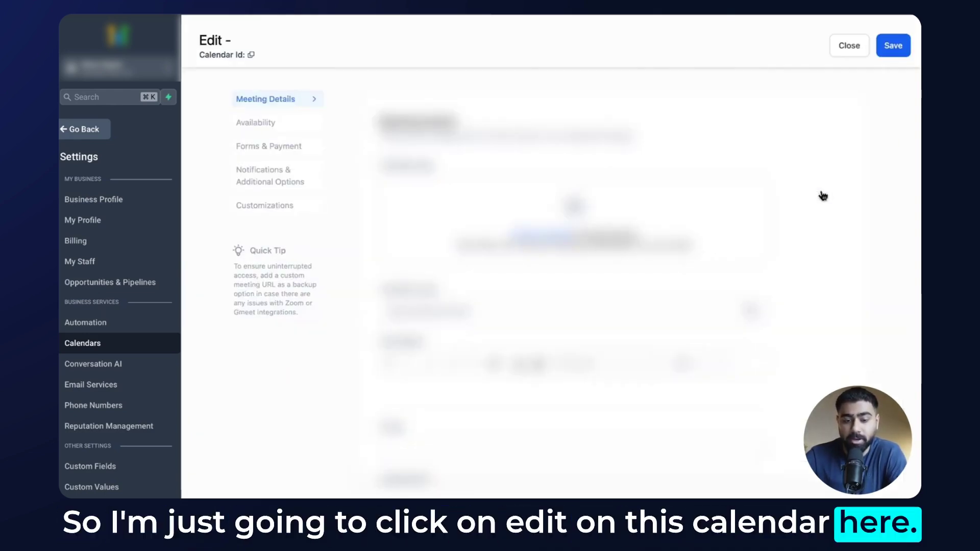
{"action": "left_click", "coordinate": [261, 125]}
{"action": "scroll", "coordinate": [461, 188], "scroll_direction": "down", "scroll_amount": 2}
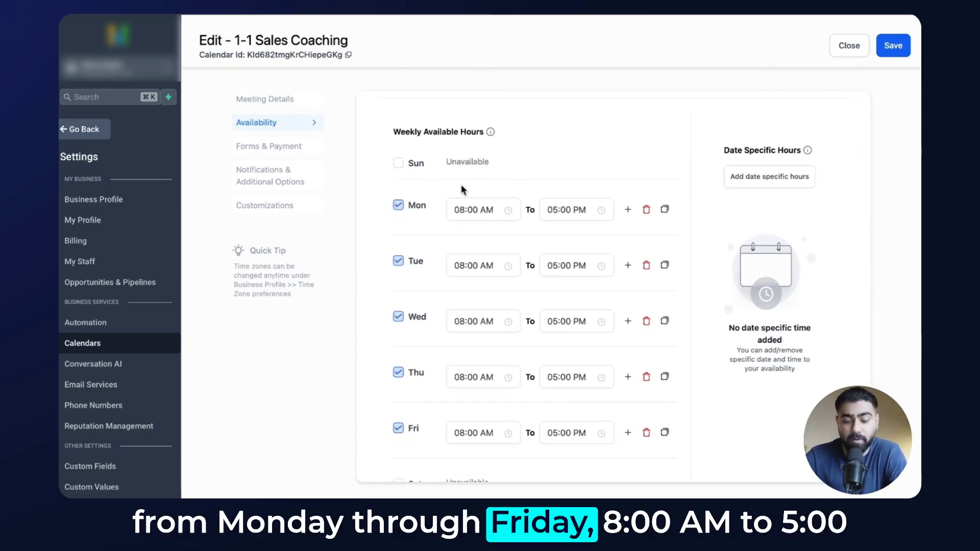
{"action": "scroll", "coordinate": [462, 187], "scroll_direction": "down", "scroll_amount": 8}
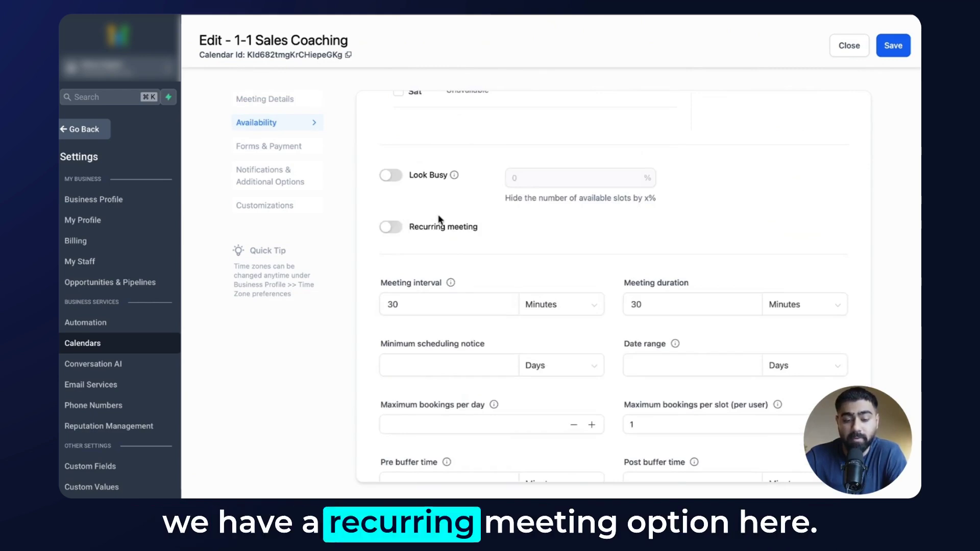
{"action": "left_click", "coordinate": [407, 227]}
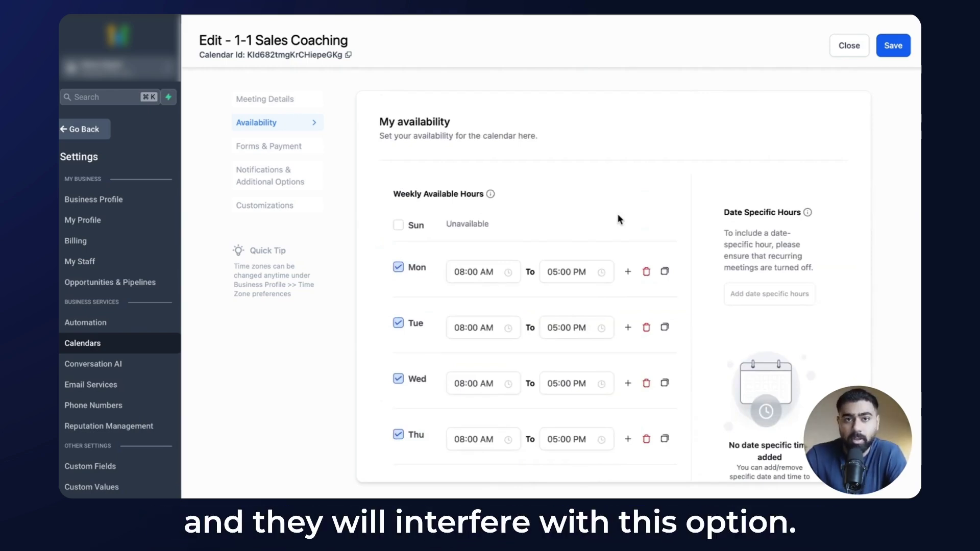
Scroll down the availability settings to the Recurring meeting section
{"action": "scroll", "coordinate": [602, 214], "scroll_direction": "down", "scroll_amount": 9}
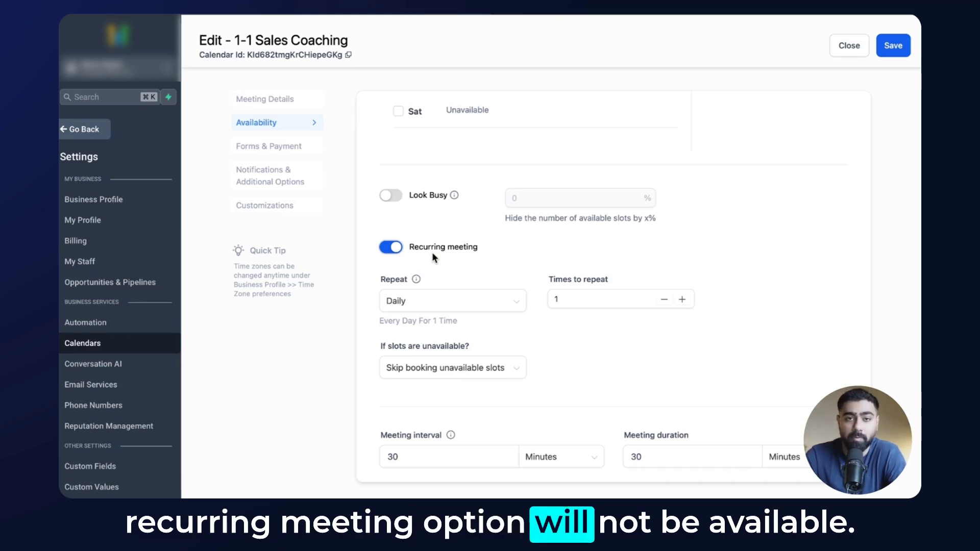
{"action": "scroll", "coordinate": [463, 261], "scroll_direction": "down", "scroll_amount": 1}
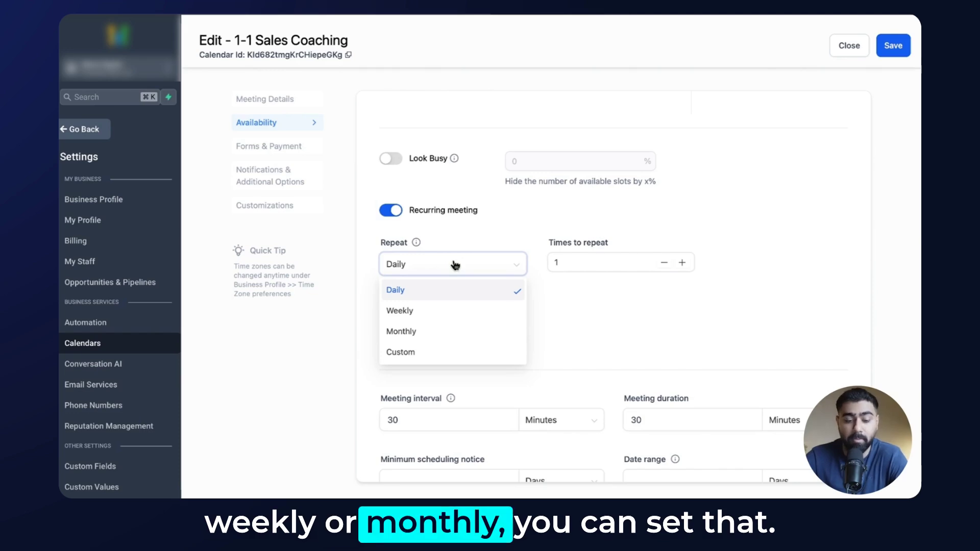
Try a Custom recurrence interval, clear its repeat-every value, then cancel it
{"action": "left_click", "coordinate": [433, 353]}
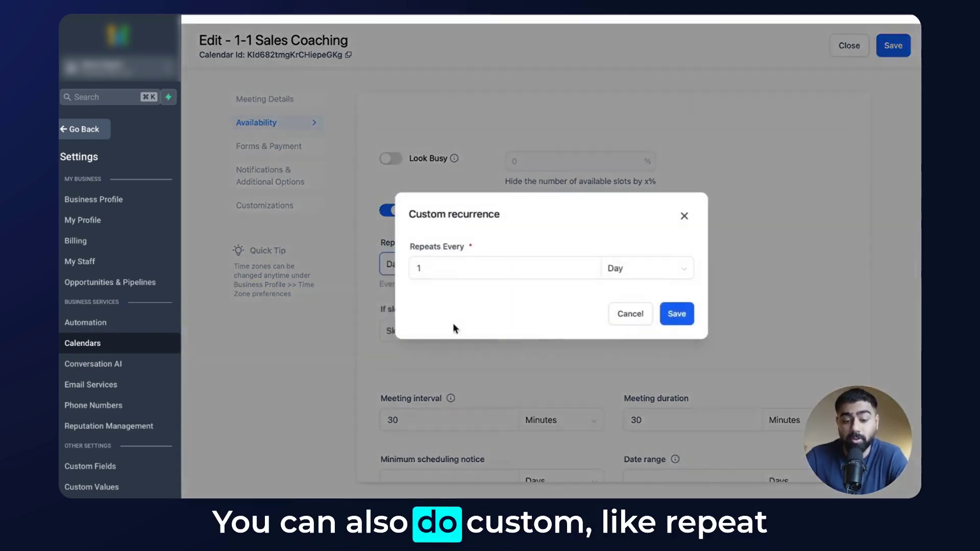
{"action": "double_click", "coordinate": [440, 266]}
{"action": "key", "text": "BackSpace"}
{"action": "left_click", "coordinate": [625, 315]}
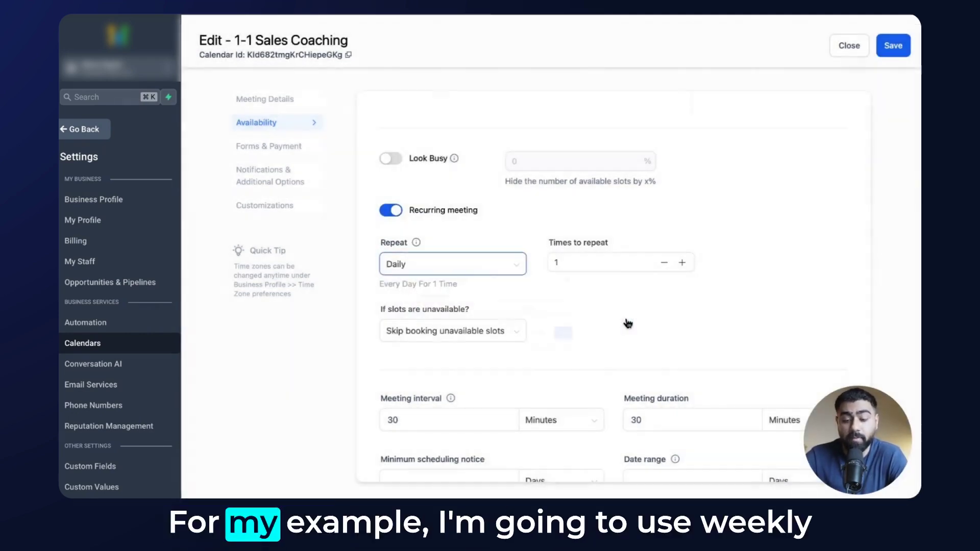
Set the meeting to repeat Weekly with Times to repeat set to 4
{"action": "left_click", "coordinate": [492, 264]}
{"action": "left_click", "coordinate": [447, 309]}
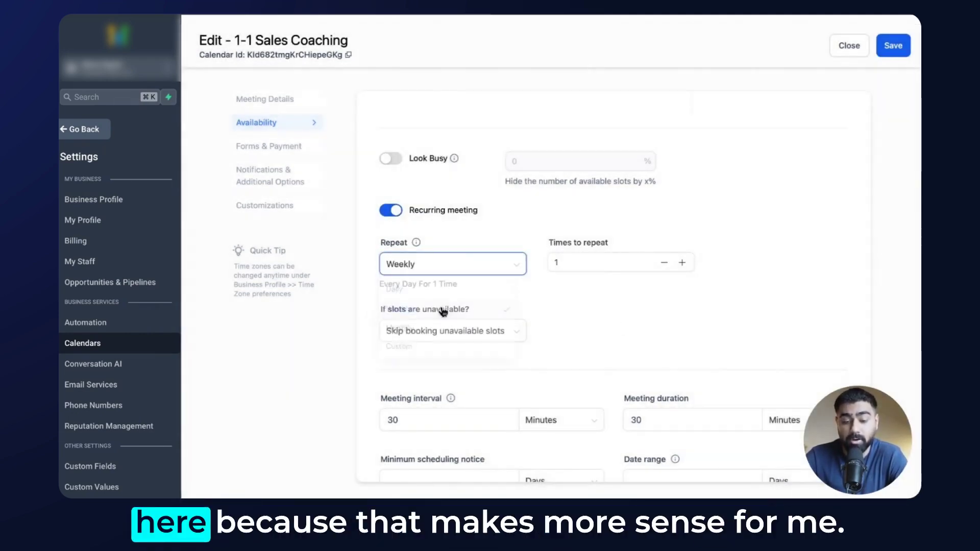
{"action": "left_click", "coordinate": [575, 259]}
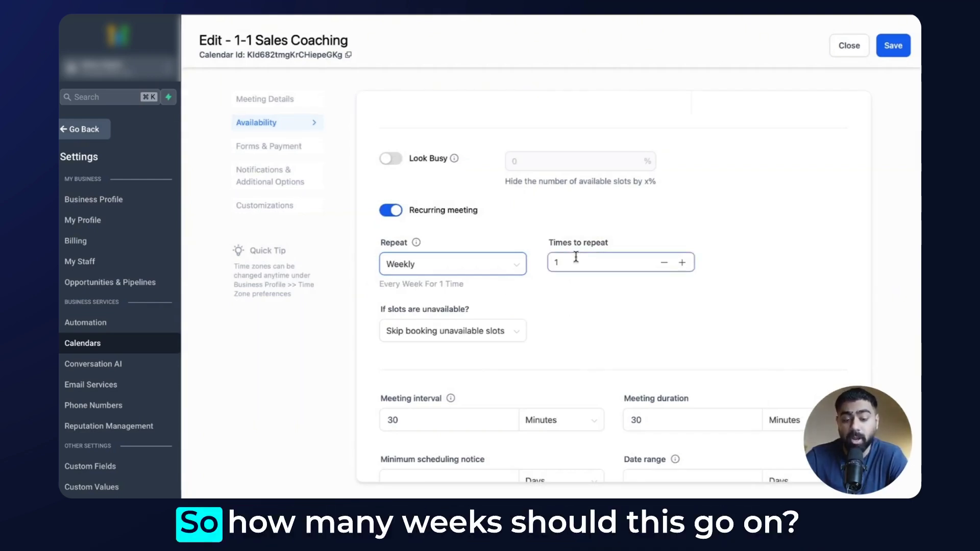
{"action": "type", "text": "1"}
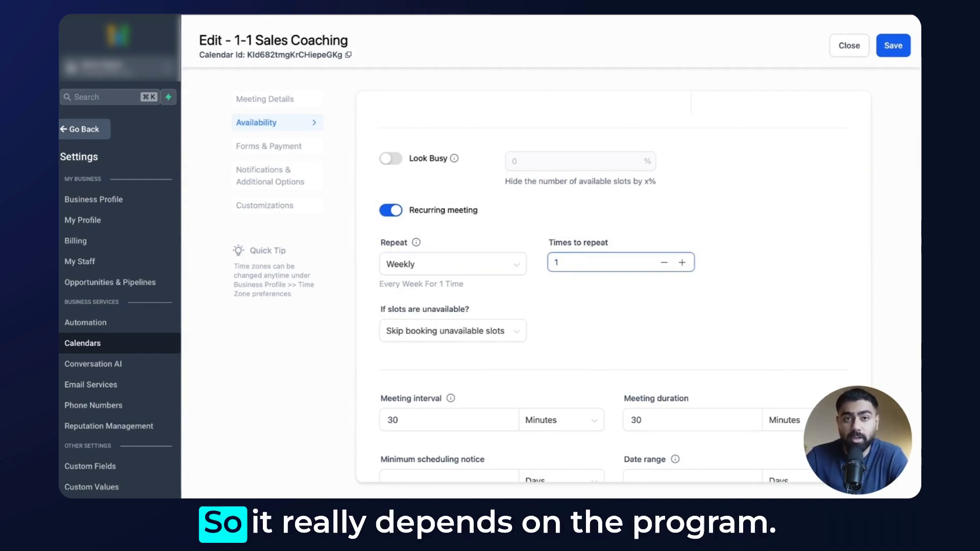
{"action": "key", "text": "BackSpace"}
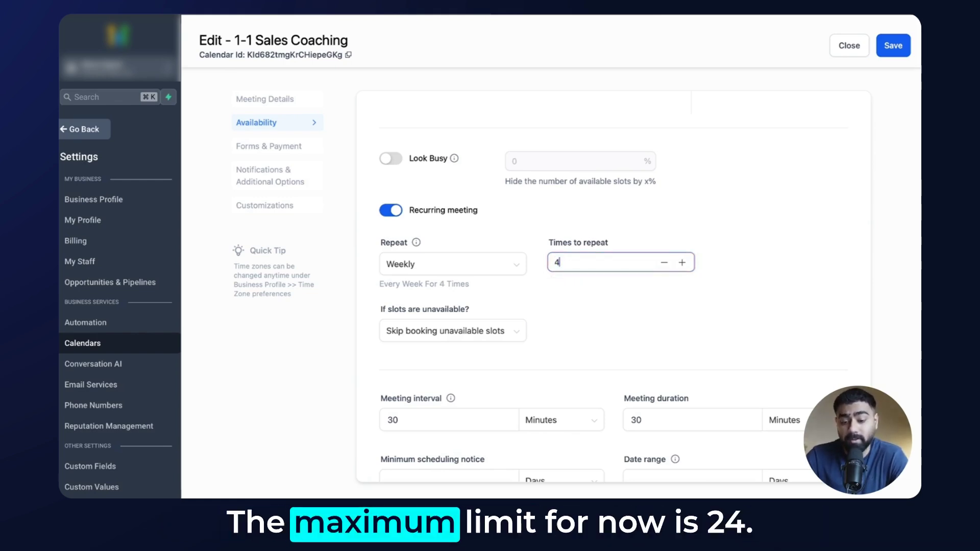
{"action": "type", "text": "2"}
{"action": "type", "text": "5"}
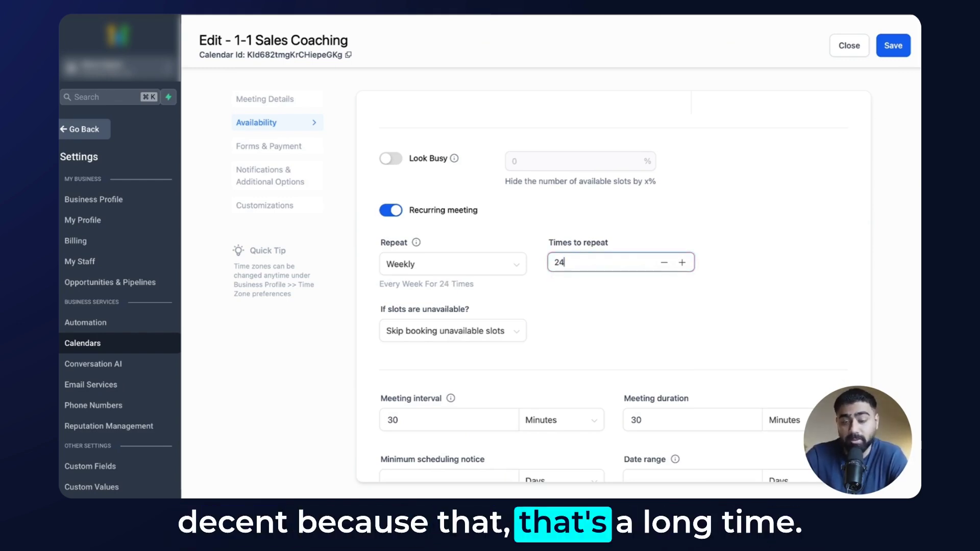
{"action": "type", "text": "4"}
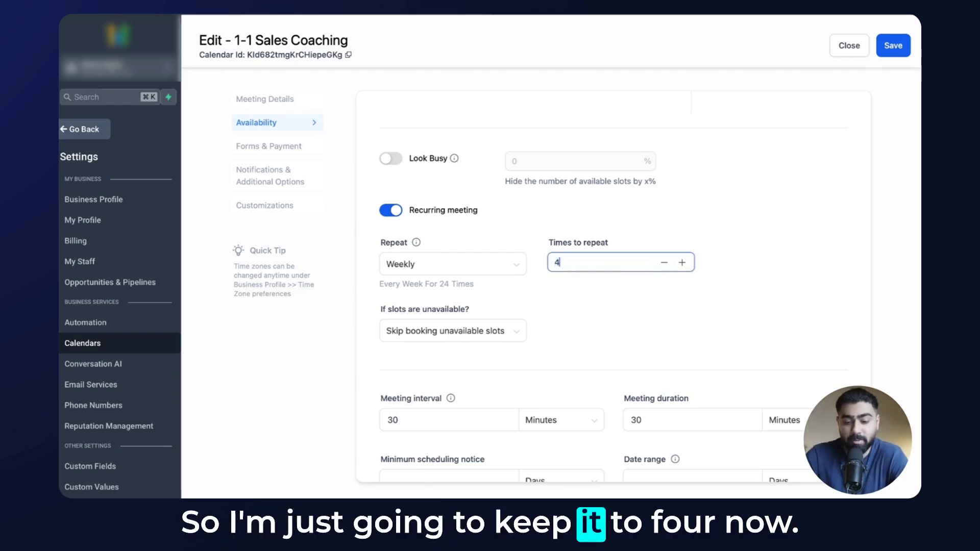
{"action": "scroll", "coordinate": [522, 331], "scroll_direction": "down", "scroll_amount": 1}
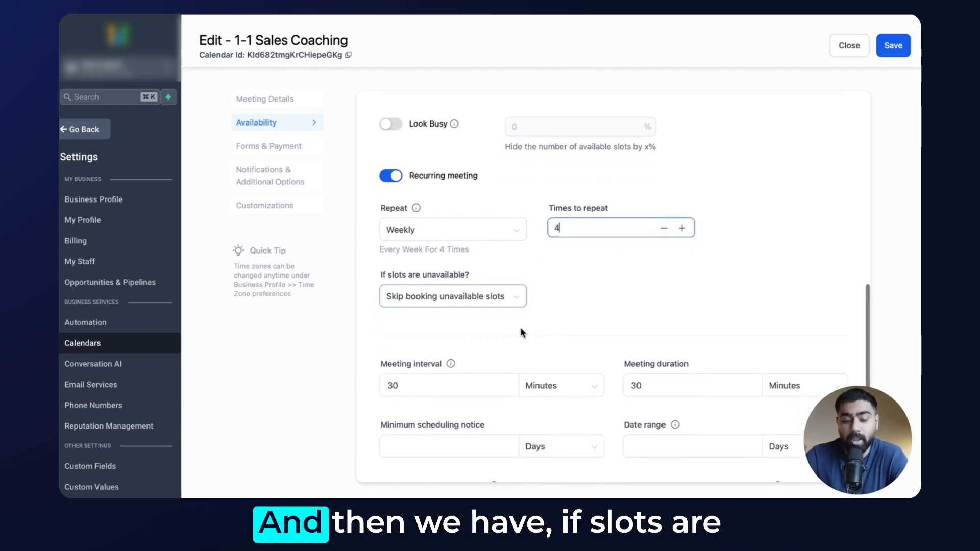
For unavailable slots, choose Continue booking and mark overlapping appointments Unconfirmed
{"action": "left_click", "coordinate": [479, 304]}
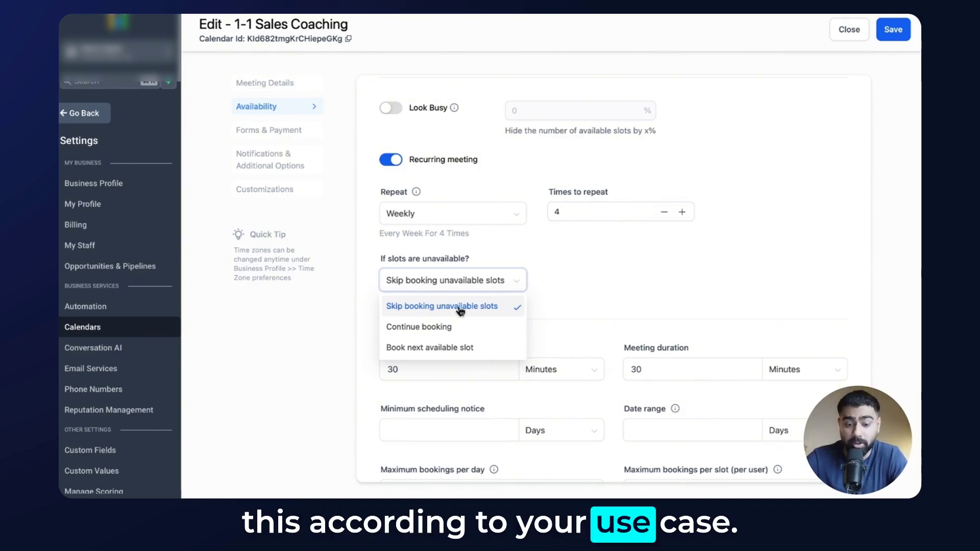
{"action": "left_click", "coordinate": [449, 328]}
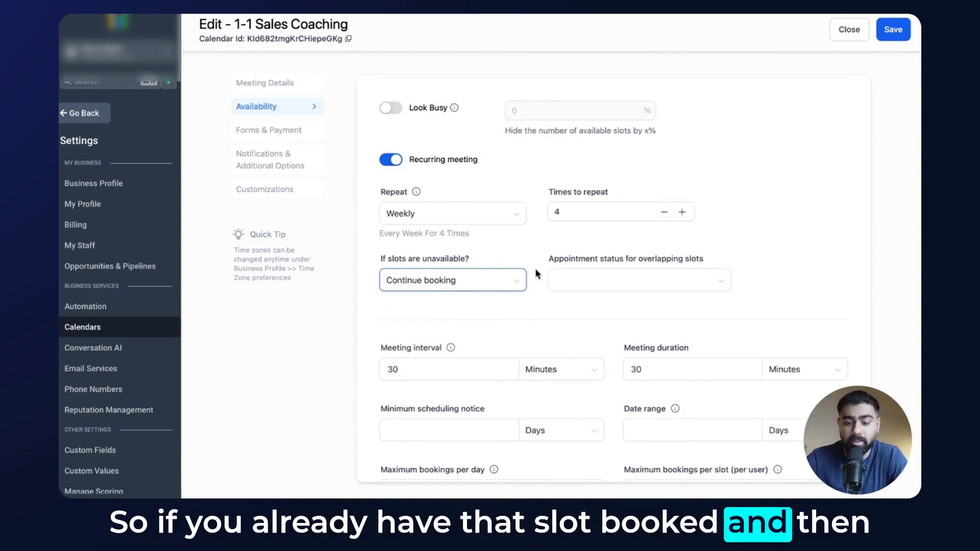
{"action": "left_click", "coordinate": [589, 281]}
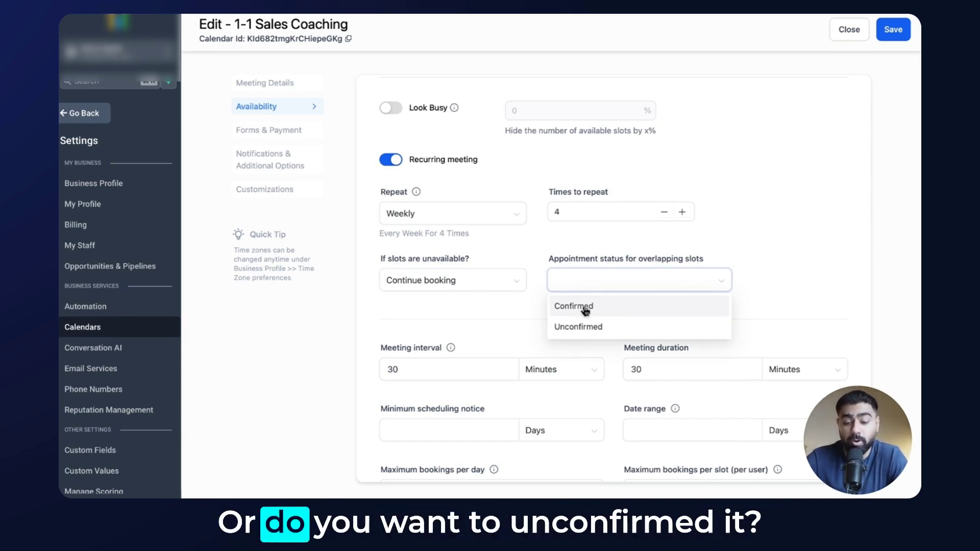
{"action": "left_click", "coordinate": [587, 329]}
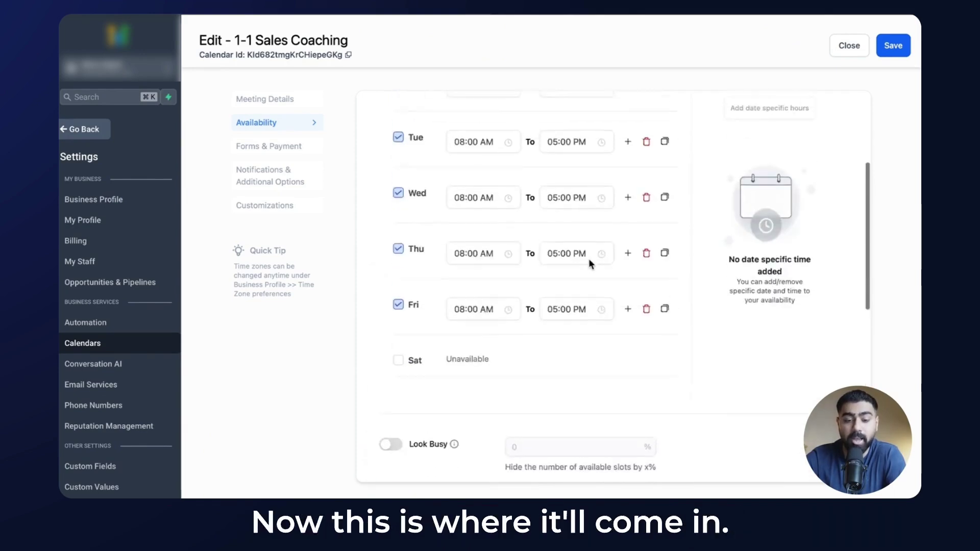
{"action": "scroll", "coordinate": [589, 258], "scroll_direction": "up", "scroll_amount": 2}
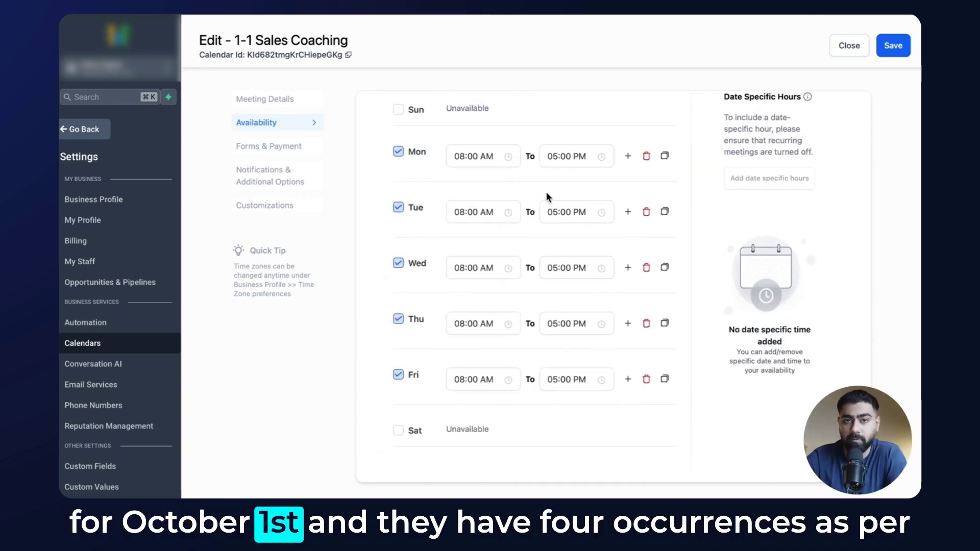
Close the unavailable-slot choices and save the Weekly, 4-times recurrence settings
{"action": "scroll", "coordinate": [546, 192], "scroll_direction": "down", "scroll_amount": 5}
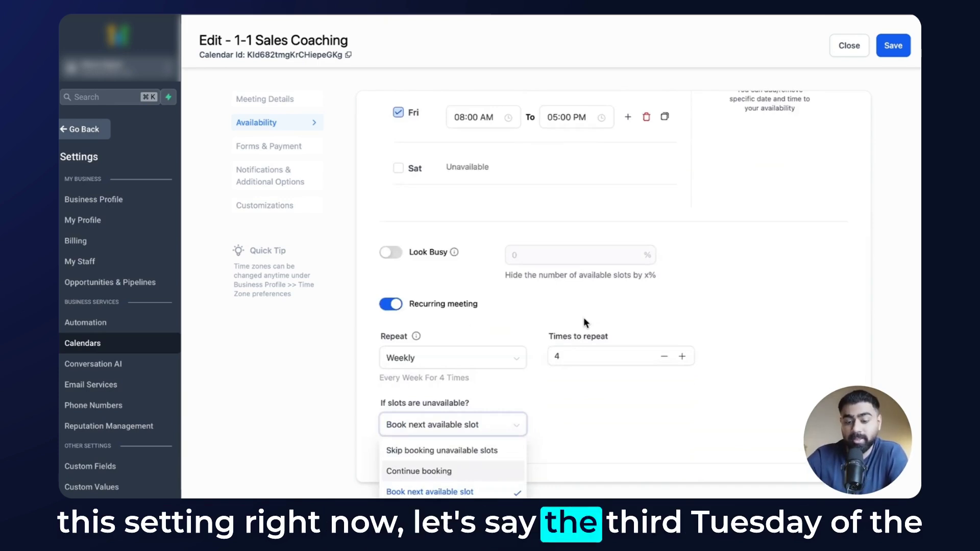
{"action": "left_click", "coordinate": [584, 318]}
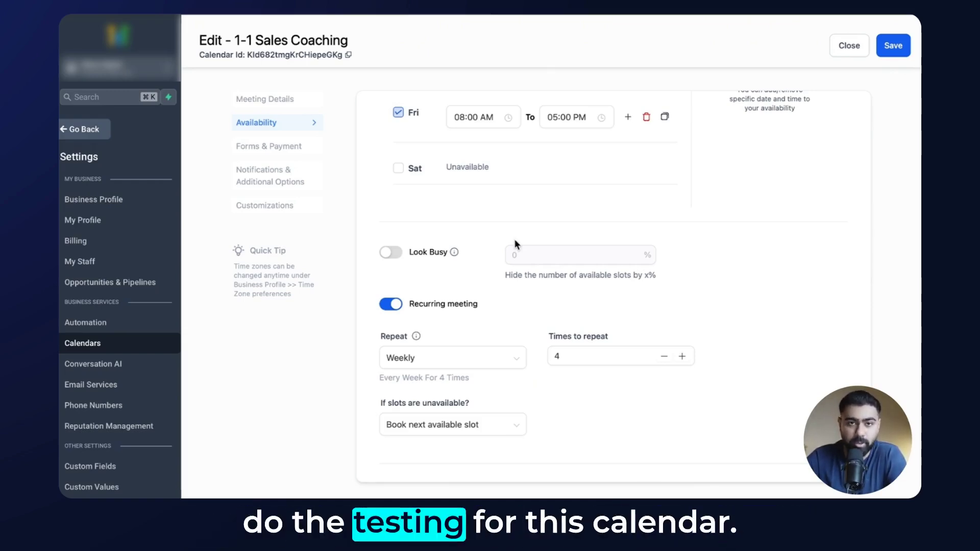
{"action": "scroll", "coordinate": [630, 289], "scroll_direction": "down", "scroll_amount": 3}
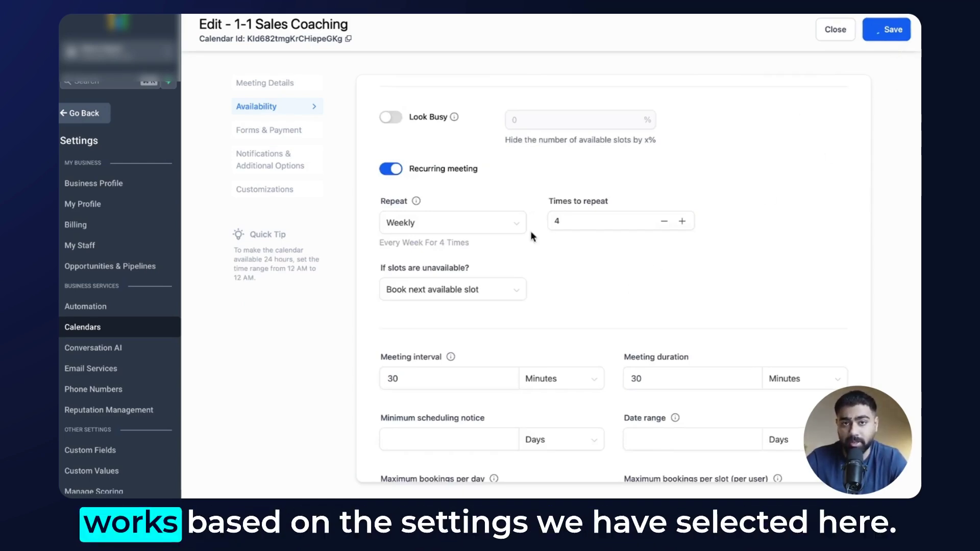
Copy the 1-1 Sales Coaching calendar's shareable booking page link
{"action": "scroll", "coordinate": [531, 230], "scroll_direction": "down", "scroll_amount": 10}
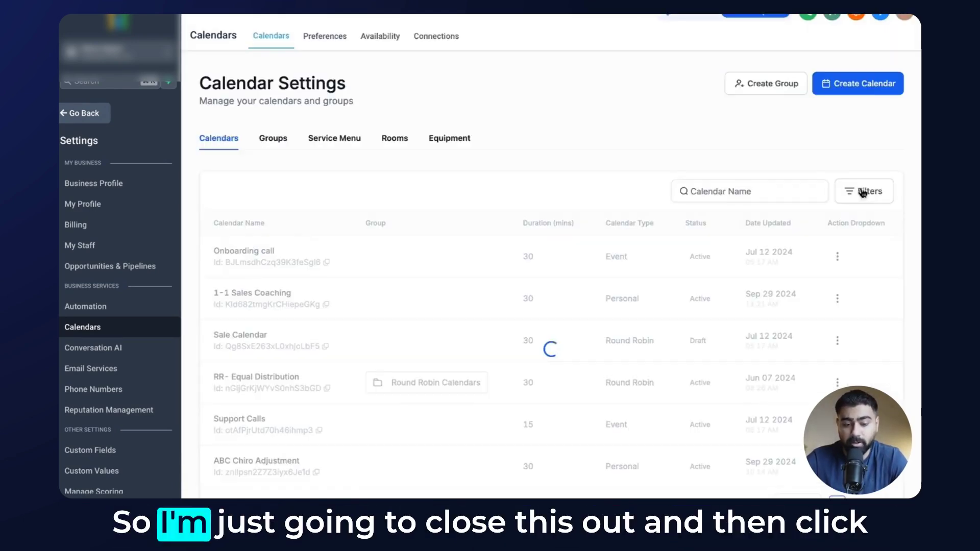
{"action": "left_click", "coordinate": [840, 342]}
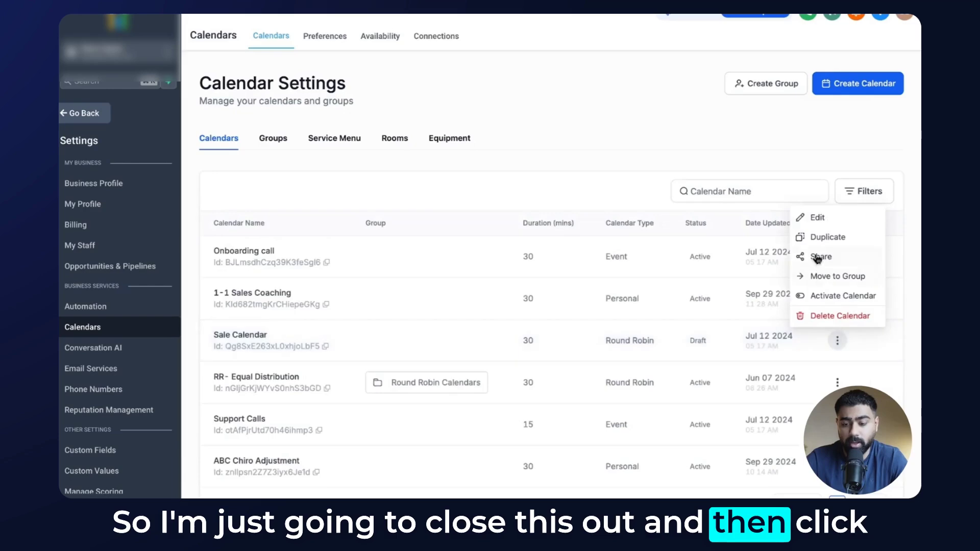
{"action": "left_click", "coordinate": [831, 251]}
{"action": "left_click", "coordinate": [687, 264]}
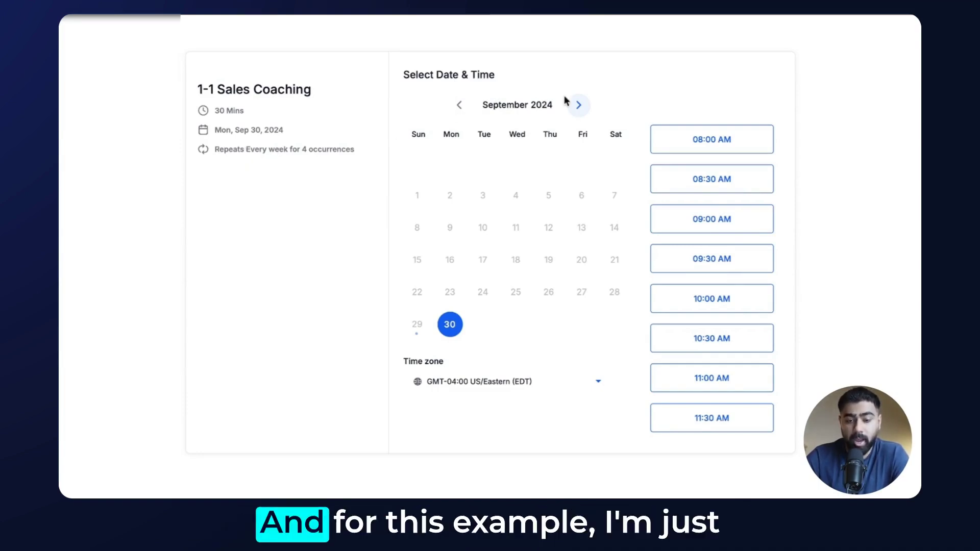
Choose the 12:00 PM slot on Tuesday, October 1, 2024
{"action": "left_click", "coordinate": [582, 105]}
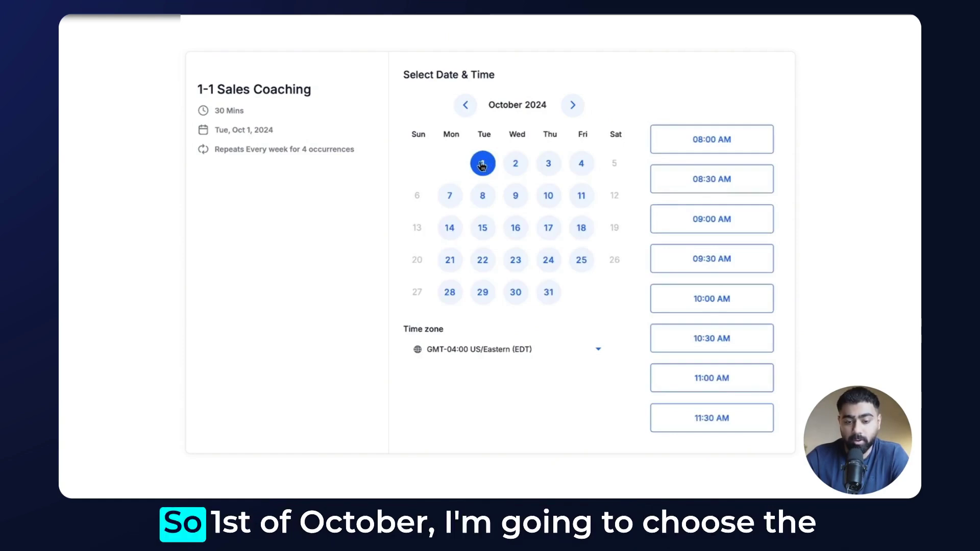
{"action": "scroll", "coordinate": [710, 281], "scroll_direction": "down", "scroll_amount": 3}
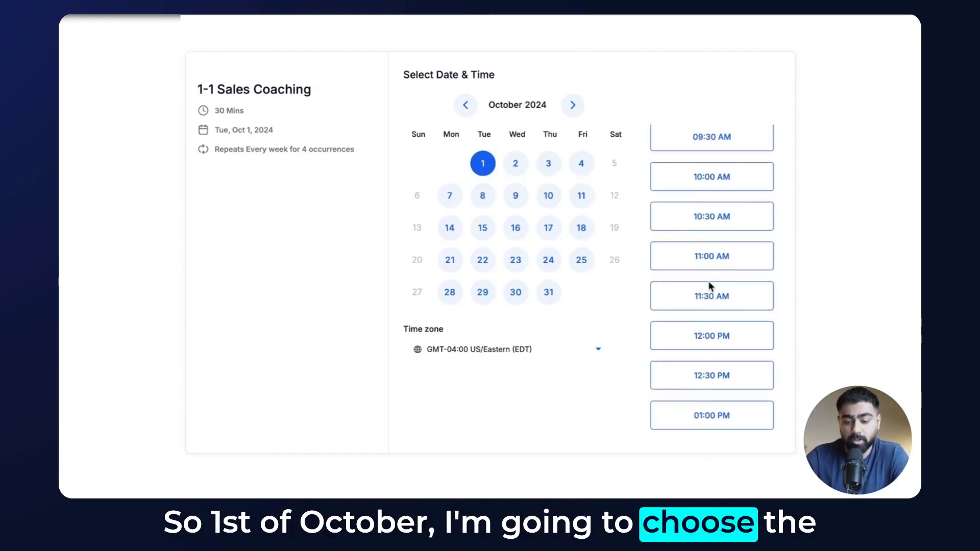
{"action": "left_click", "coordinate": [710, 322]}
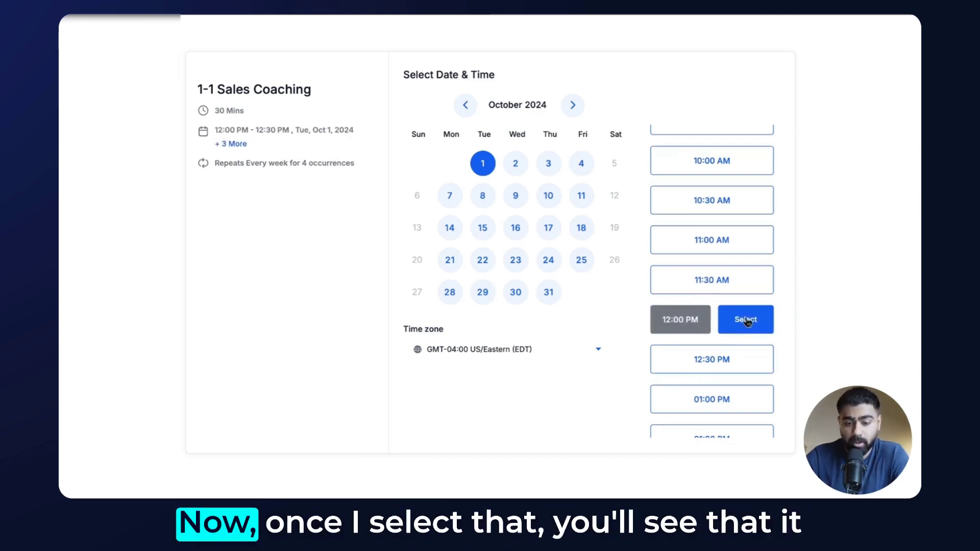
Review the Oct 1, 8, 15 and 22 occurrences and single out Oct 15
{"action": "left_click", "coordinate": [239, 145]}
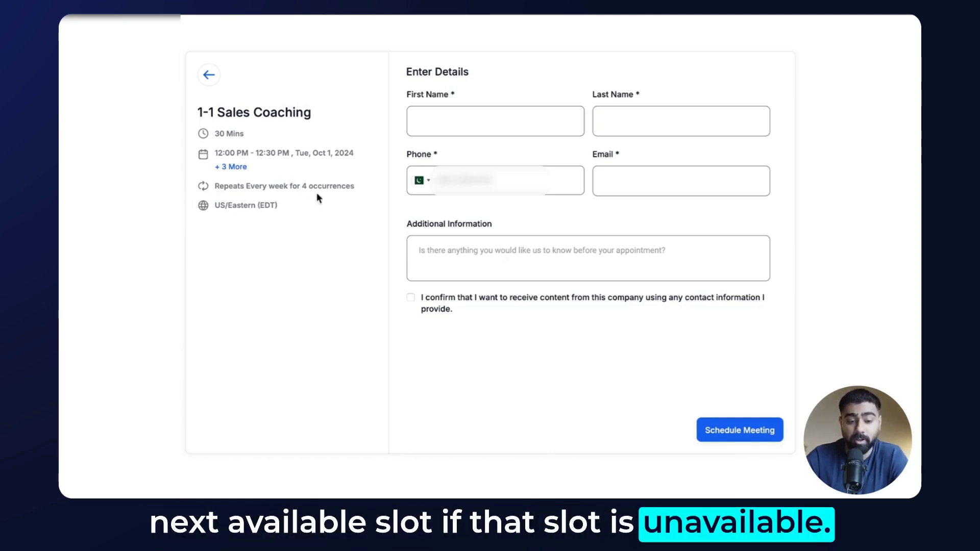
{"action": "left_click", "coordinate": [249, 168]}
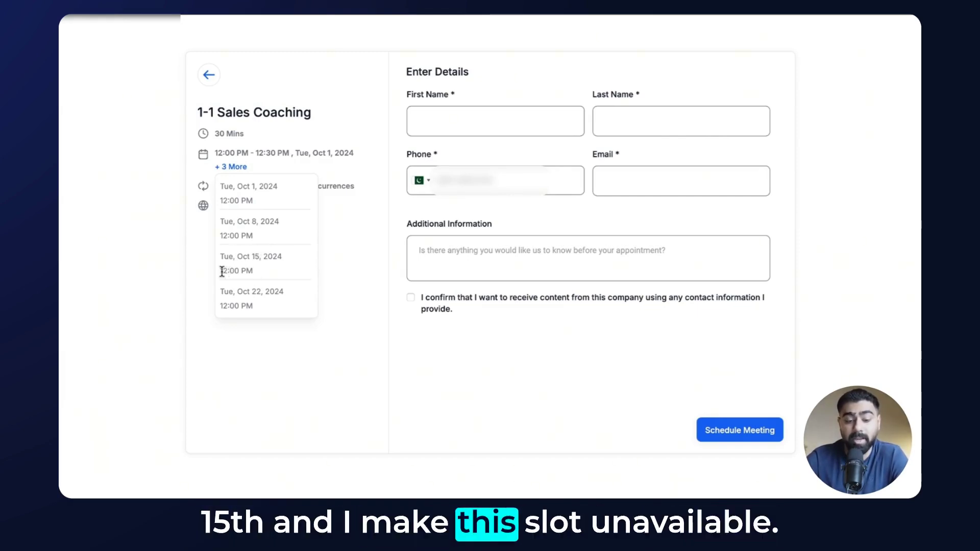
{"action": "left_click_drag", "start_coordinate": [248, 271], "coordinate": [254, 273]}
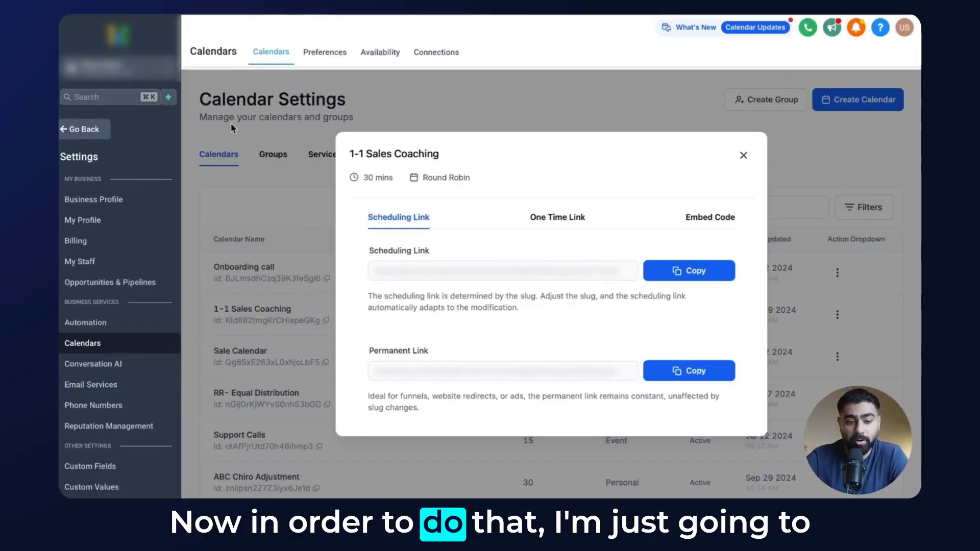
Show 1-1 Sales Coaching for Oct 13–19, 2024 and pick the Tue 15 noon slot
{"action": "left_click", "coordinate": [90, 139]}
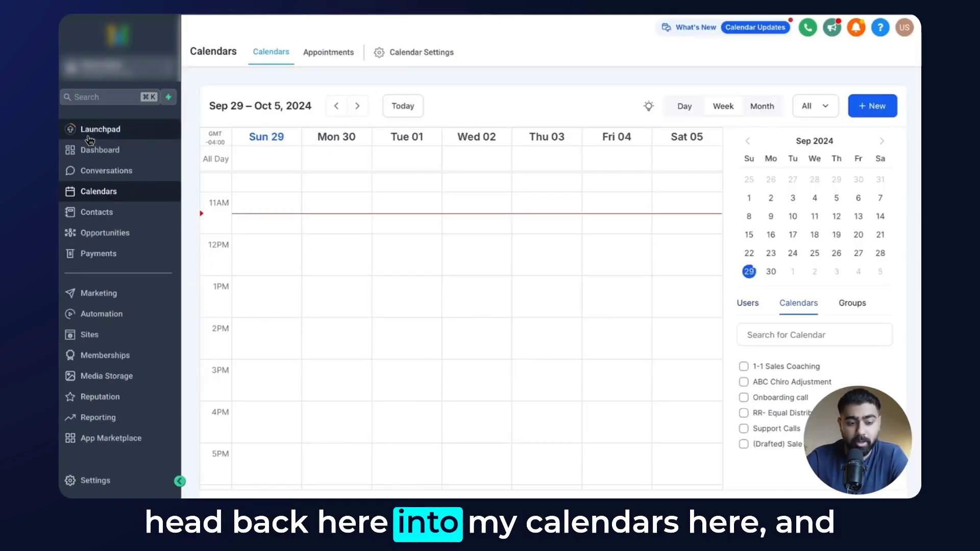
{"action": "left_click", "coordinate": [745, 368]}
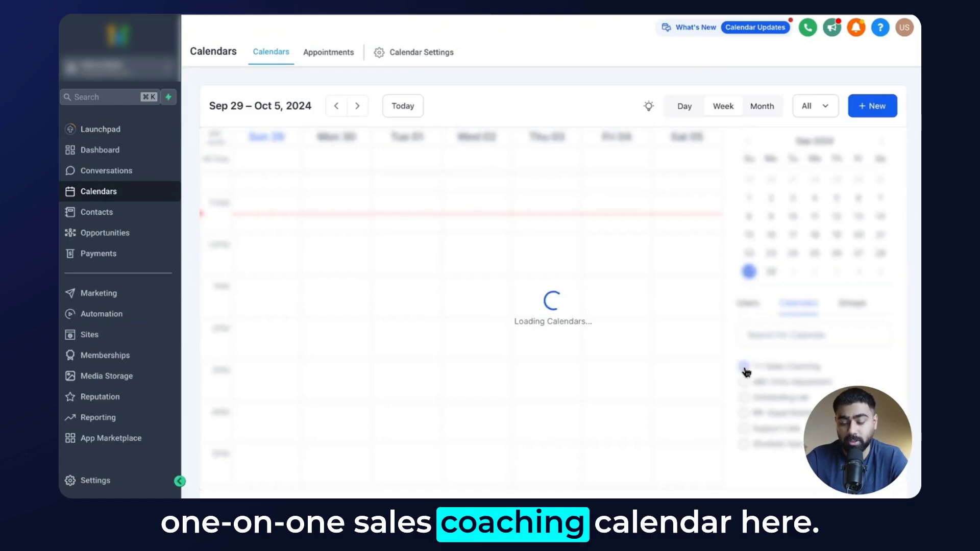
{"action": "left_click", "coordinate": [357, 105]}
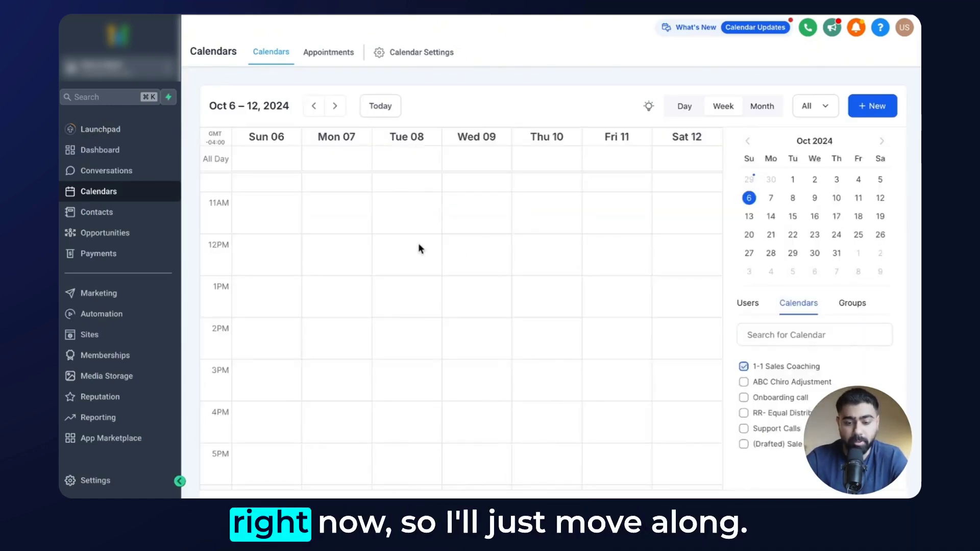
{"action": "left_click", "coordinate": [336, 106]}
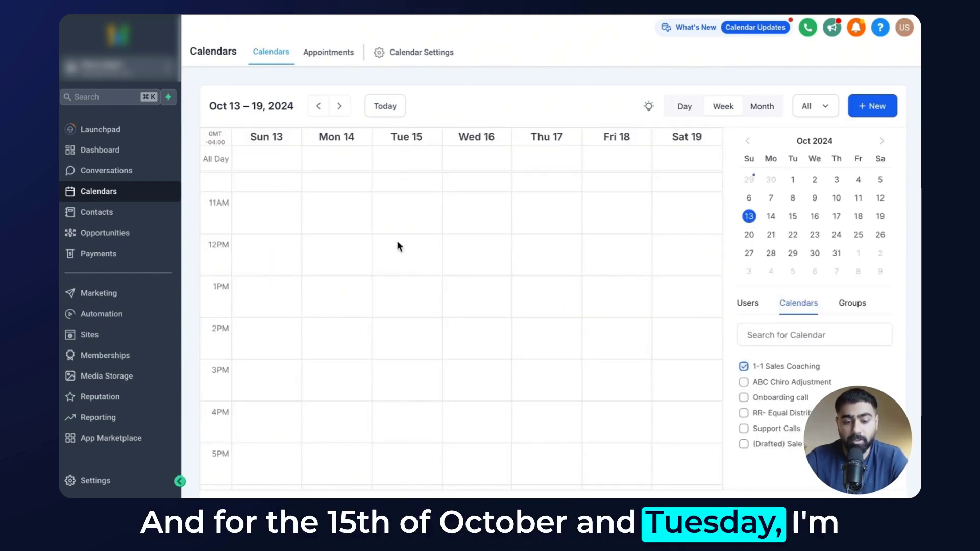
{"action": "left_click", "coordinate": [412, 250]}
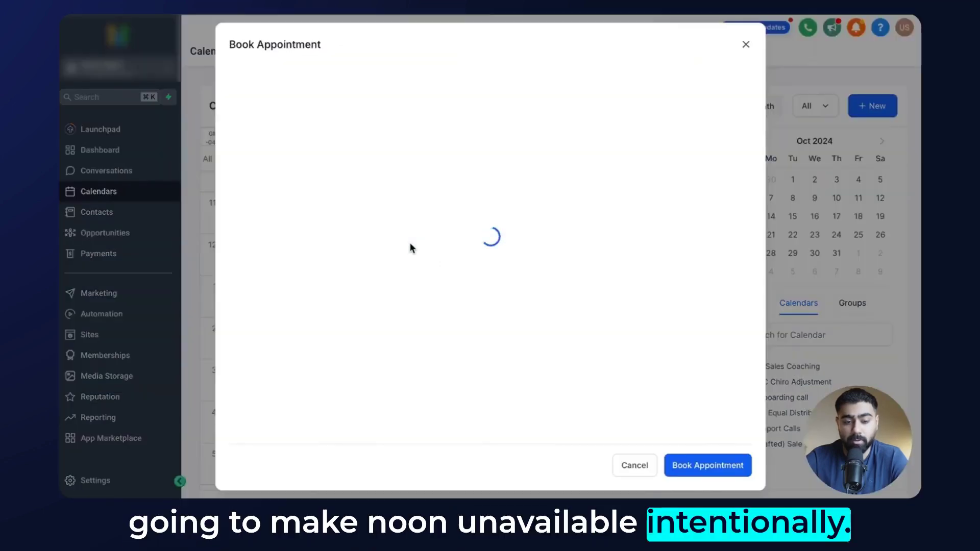
Title the appointment 'Dummy appointment', attach a contact, and check the 12:00–12:30 PM times
{"action": "left_click", "coordinate": [317, 170]}
{"action": "type", "text": "Dummy appointment"}
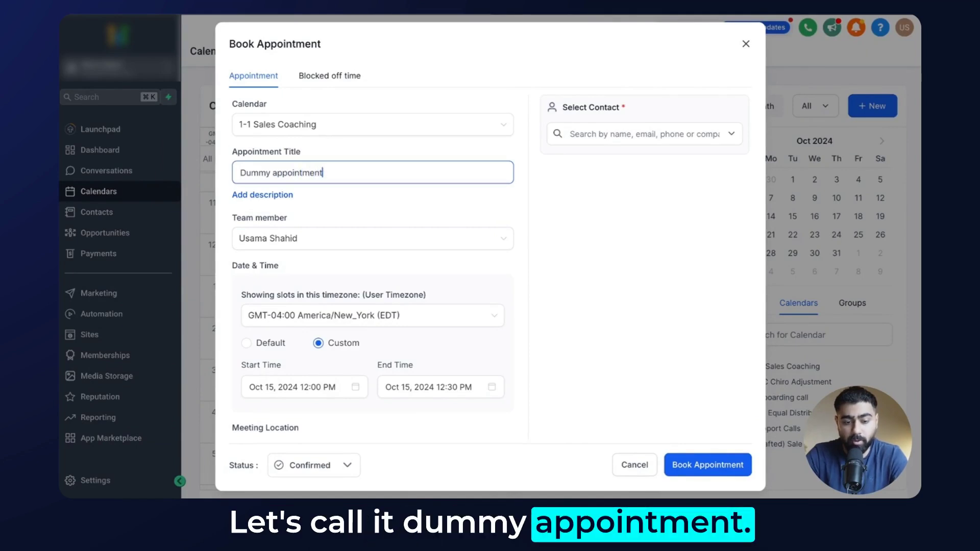
{"action": "left_click", "coordinate": [606, 134]}
{"action": "left_click", "coordinate": [556, 163]}
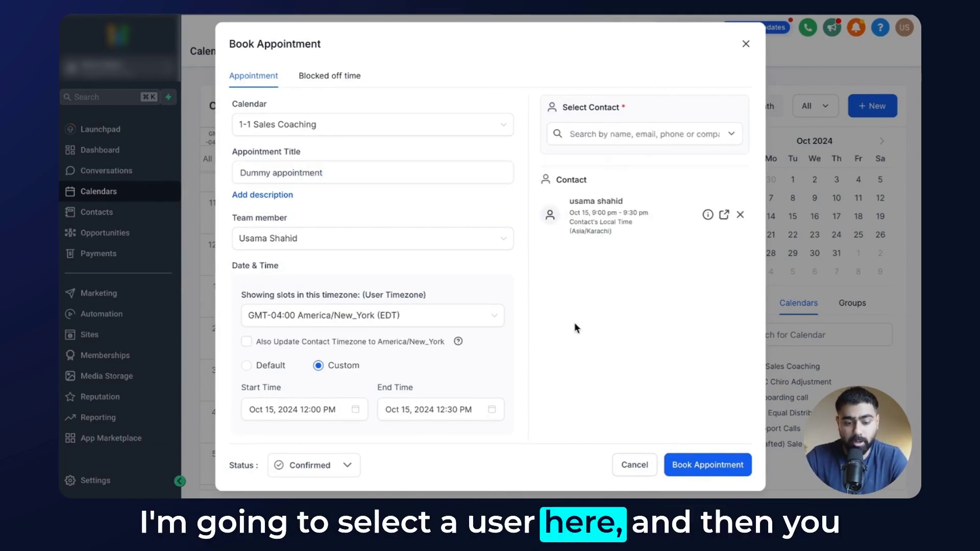
{"action": "scroll", "coordinate": [338, 375], "scroll_direction": "down", "scroll_amount": 2}
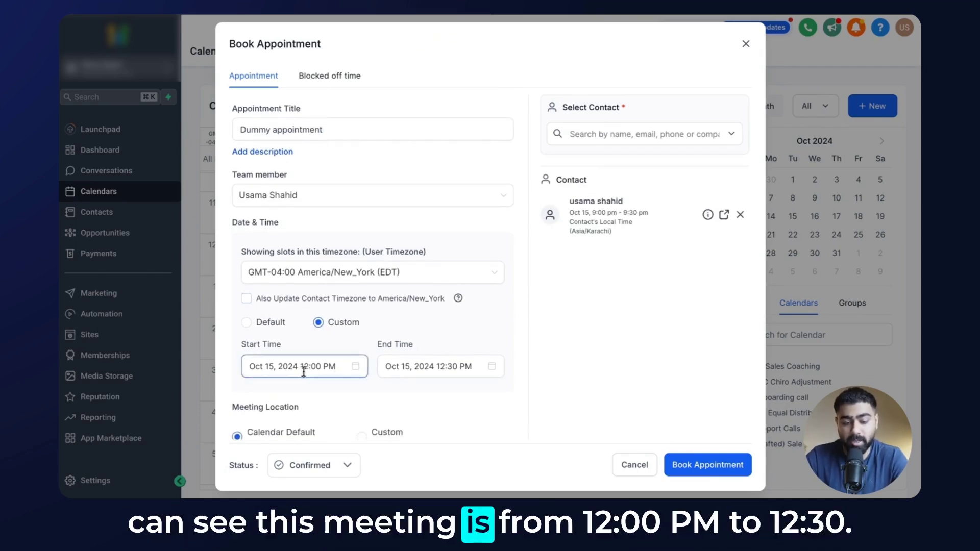
{"action": "scroll", "coordinate": [464, 375], "scroll_direction": "down", "scroll_amount": 2}
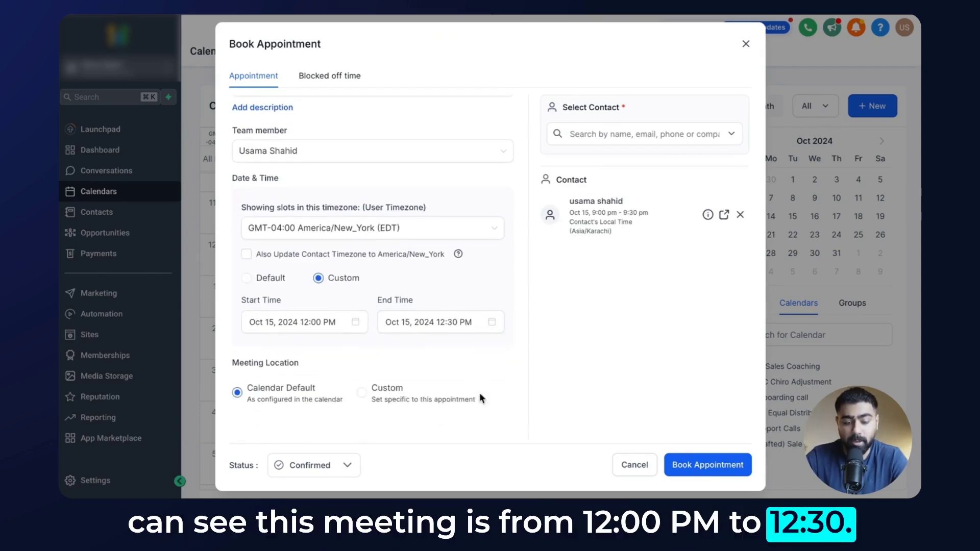
{"action": "scroll", "coordinate": [480, 393], "scroll_direction": "up", "scroll_amount": 1}
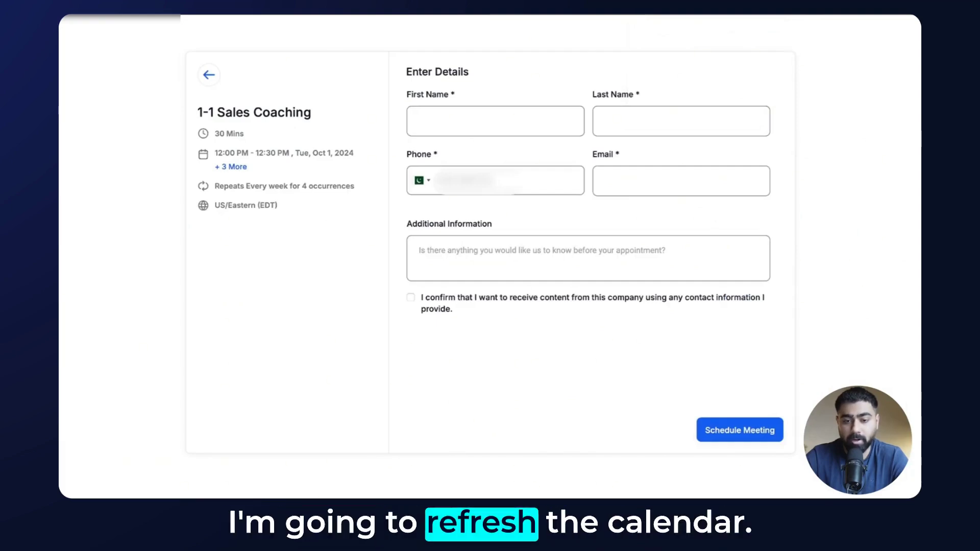
Reload the booking page, pick the 12:00 PM slot on Oct 1, and list its recurring occurrences
{"action": "key", "text": "ctrl+r"}
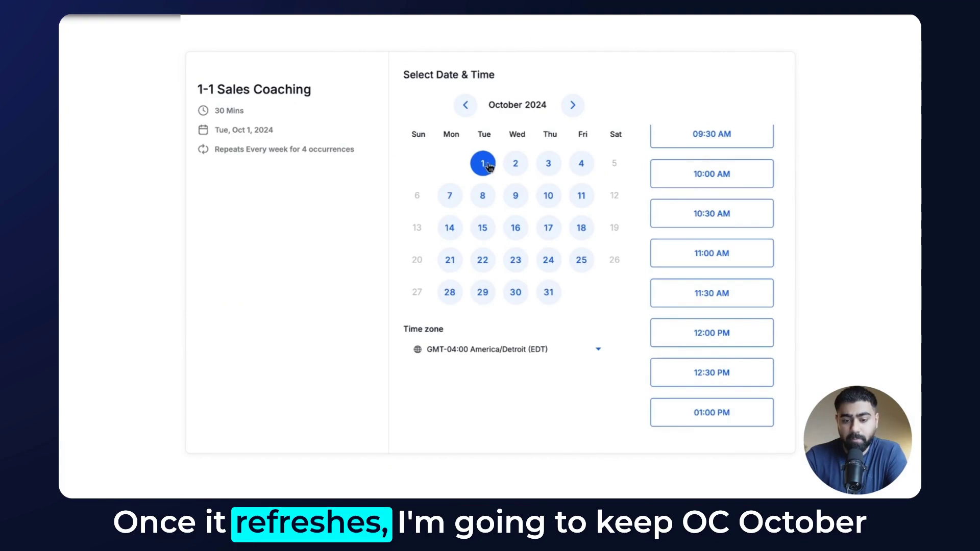
{"action": "scroll", "coordinate": [733, 286], "scroll_direction": "down", "scroll_amount": 2}
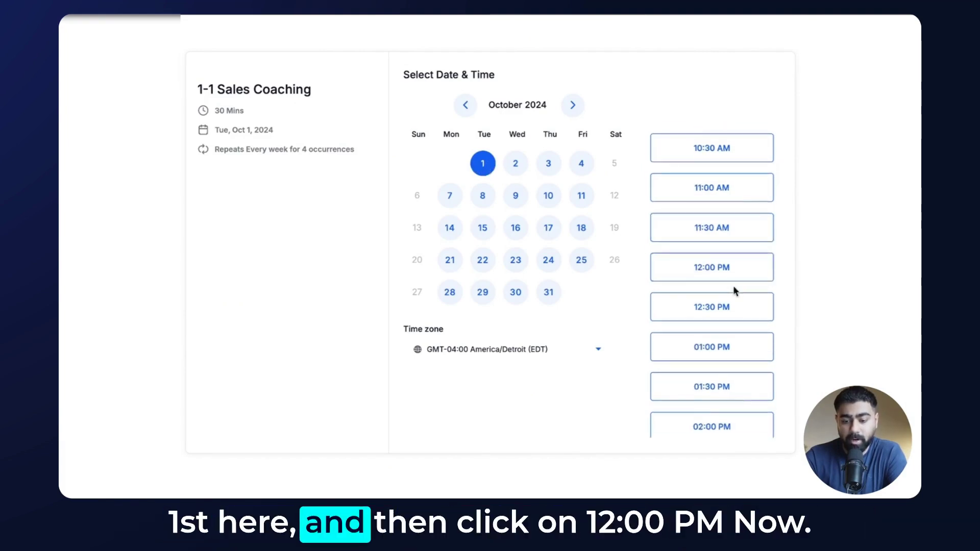
{"action": "left_click", "coordinate": [710, 274]}
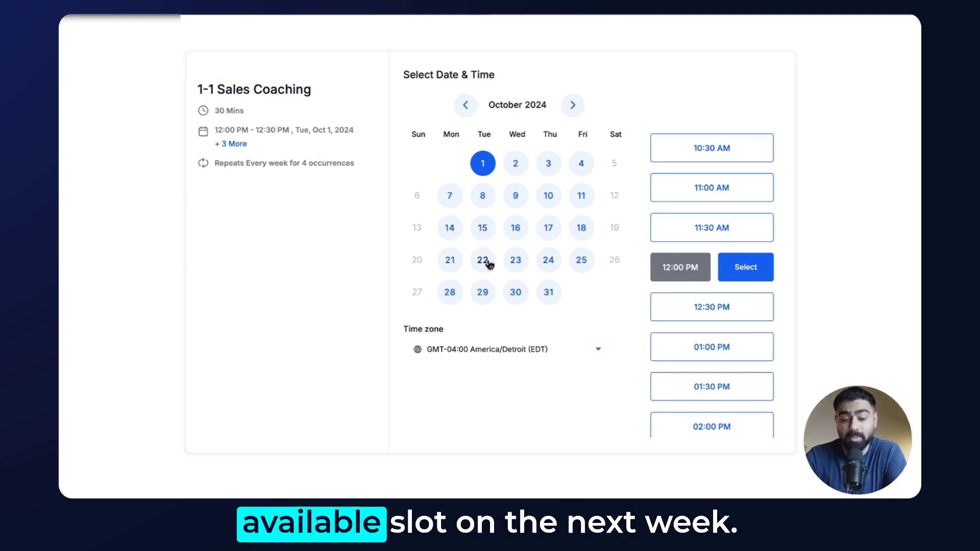
{"action": "left_click", "coordinate": [235, 145]}
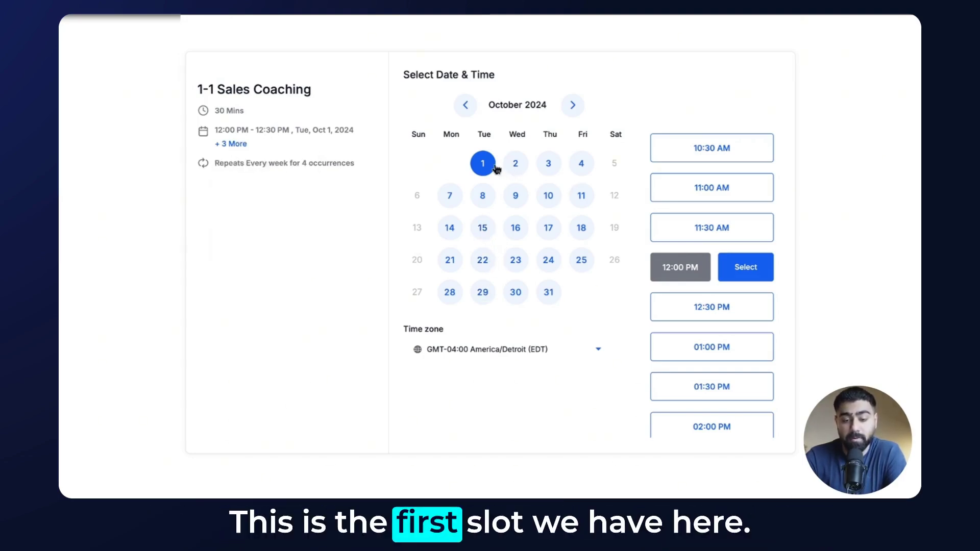
{"action": "mouse_move", "coordinate": [237, 146]}
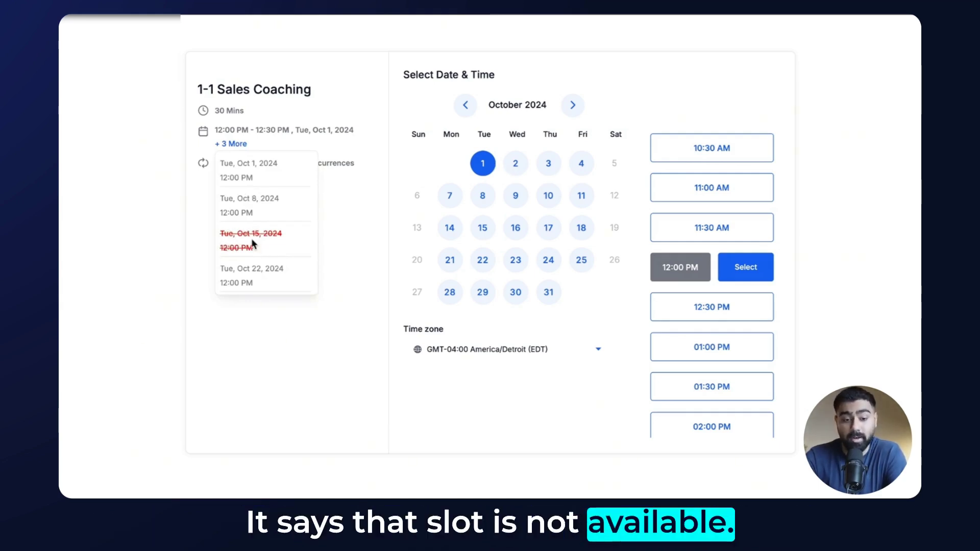
Scroll the occurrence list to see Oct 29 listed in place of Oct 15
{"action": "scroll", "coordinate": [251, 240], "scroll_direction": "down", "scroll_amount": 1}
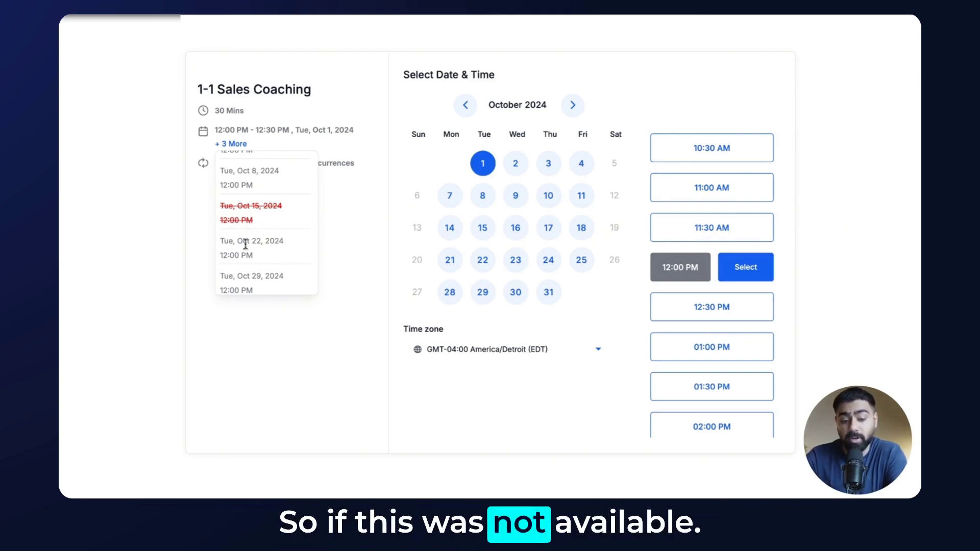
{"action": "scroll", "coordinate": [245, 246], "scroll_direction": "down", "scroll_amount": 1}
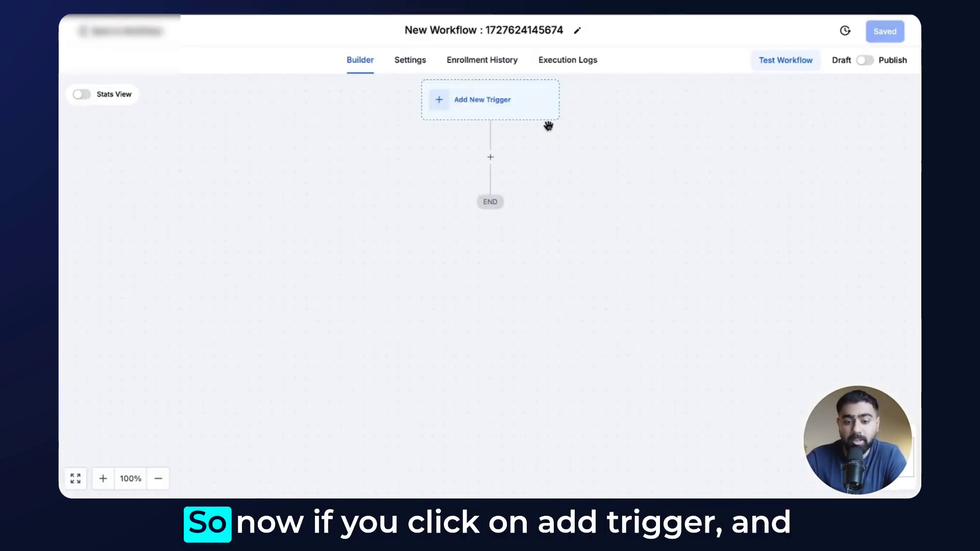
Add an Appointment Status trigger, found by searching 'book', with Event Type set to Recurring
{"action": "left_click", "coordinate": [508, 112]}
{"action": "left_click", "coordinate": [642, 150]}
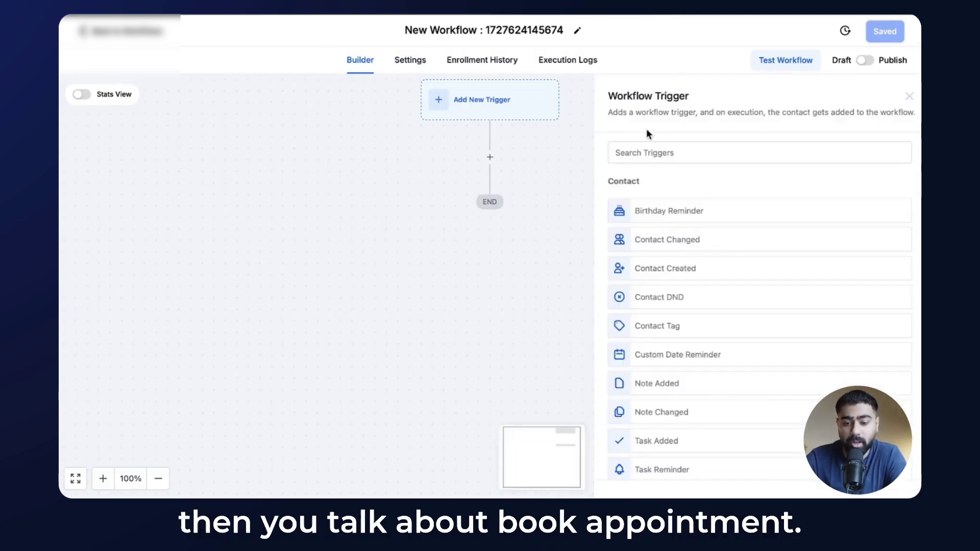
{"action": "type", "text": "book"}
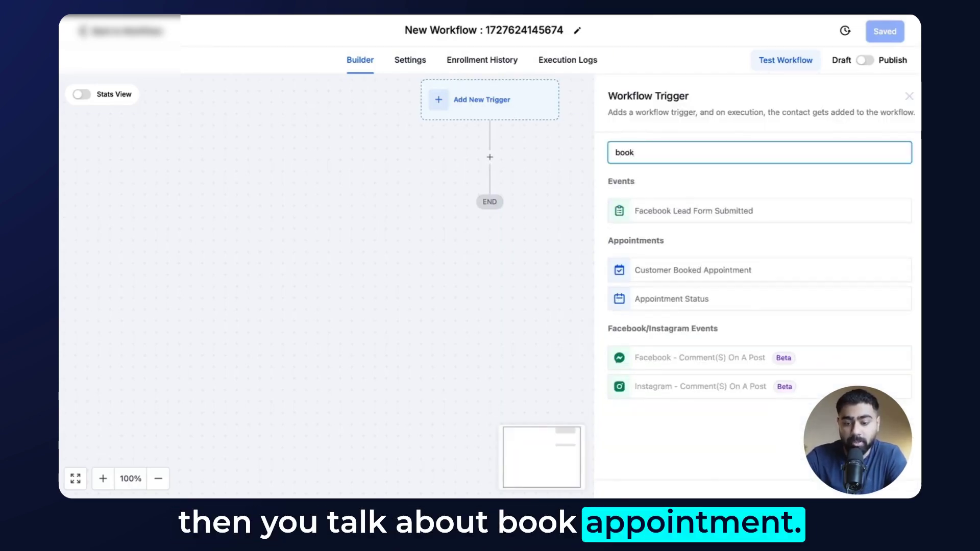
{"action": "left_click", "coordinate": [671, 299]}
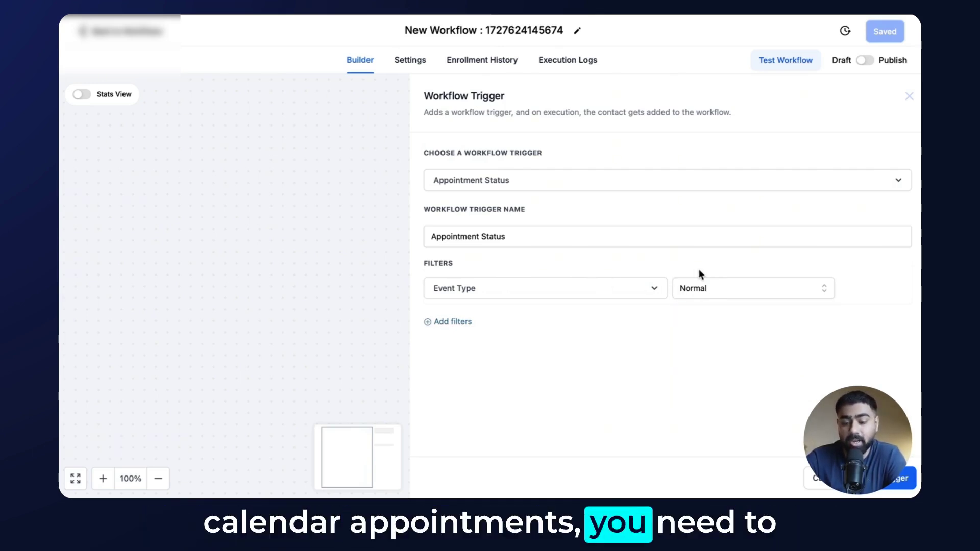
{"action": "left_click", "coordinate": [697, 287]}
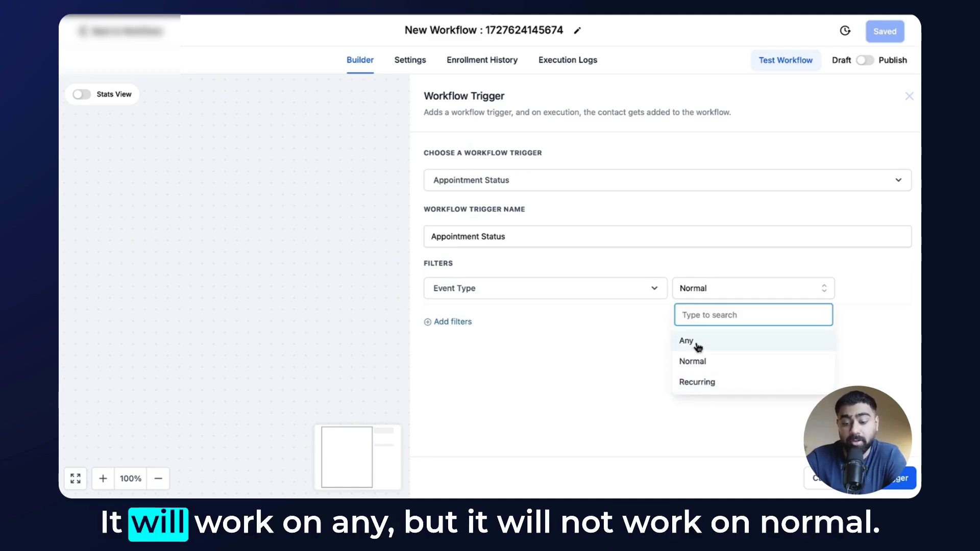
{"action": "left_click", "coordinate": [707, 388]}
Add an In calendar filter to the trigger limited to 1-1 Sales Coaching
{"action": "left_click", "coordinate": [449, 322]}
{"action": "left_click", "coordinate": [467, 327]}
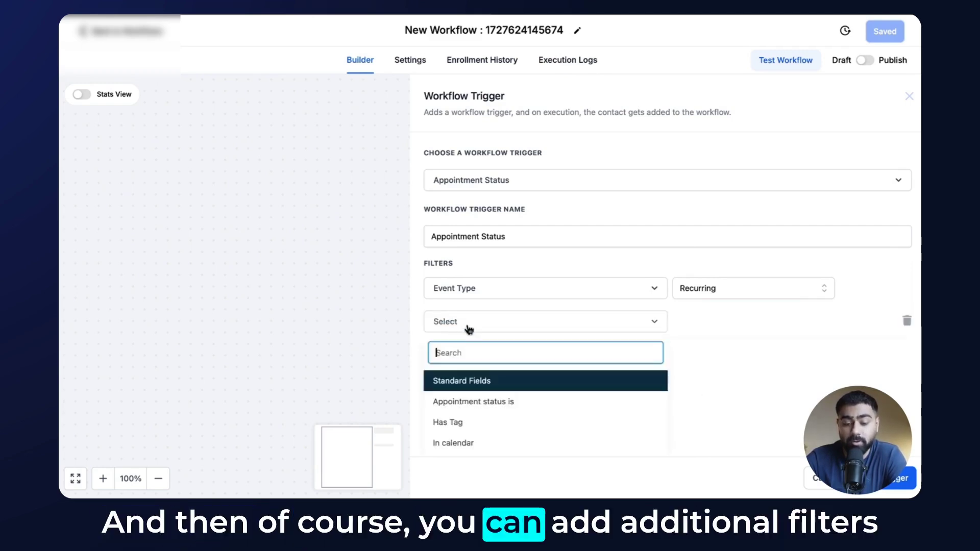
{"action": "scroll", "coordinate": [490, 363], "scroll_direction": "down", "scroll_amount": 1}
{"action": "left_click", "coordinate": [467, 411]}
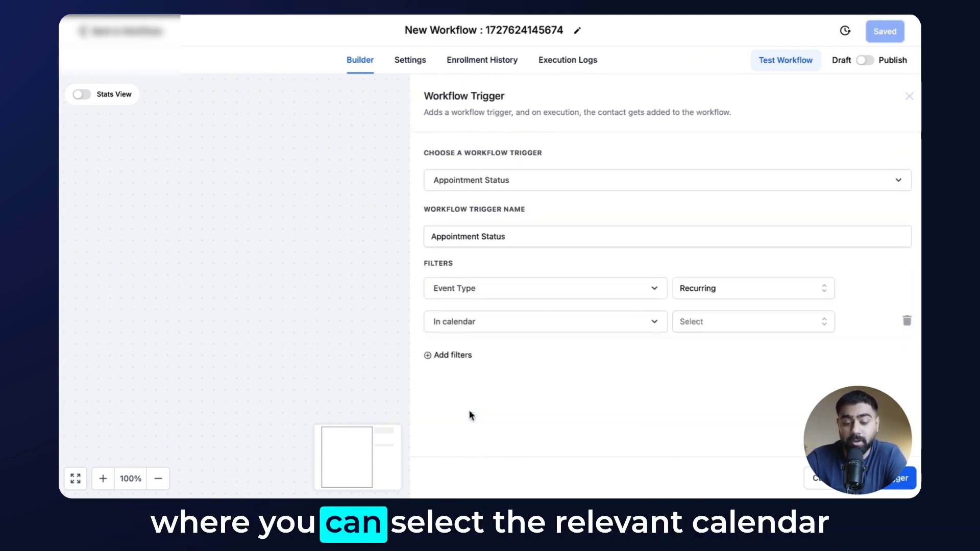
{"action": "left_click", "coordinate": [680, 330]}
{"action": "left_click", "coordinate": [703, 372]}
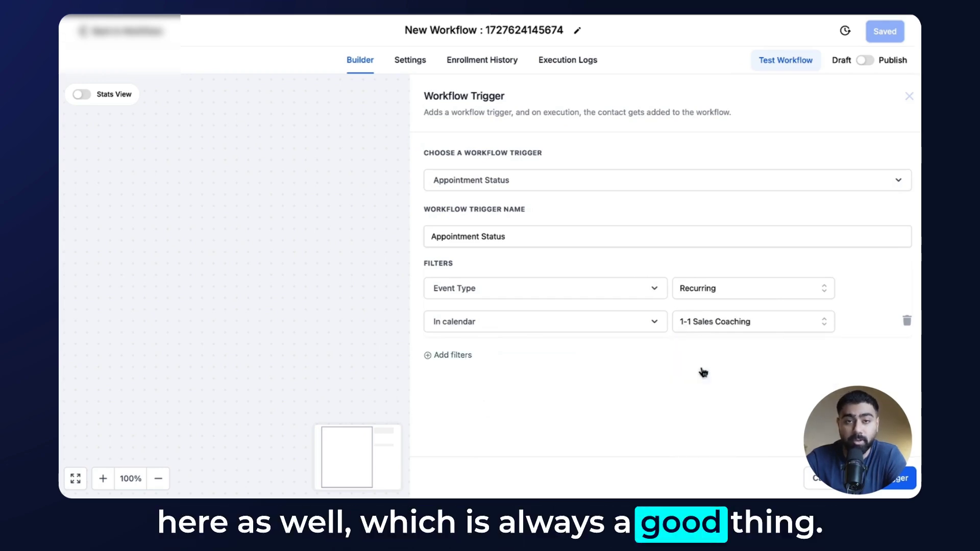